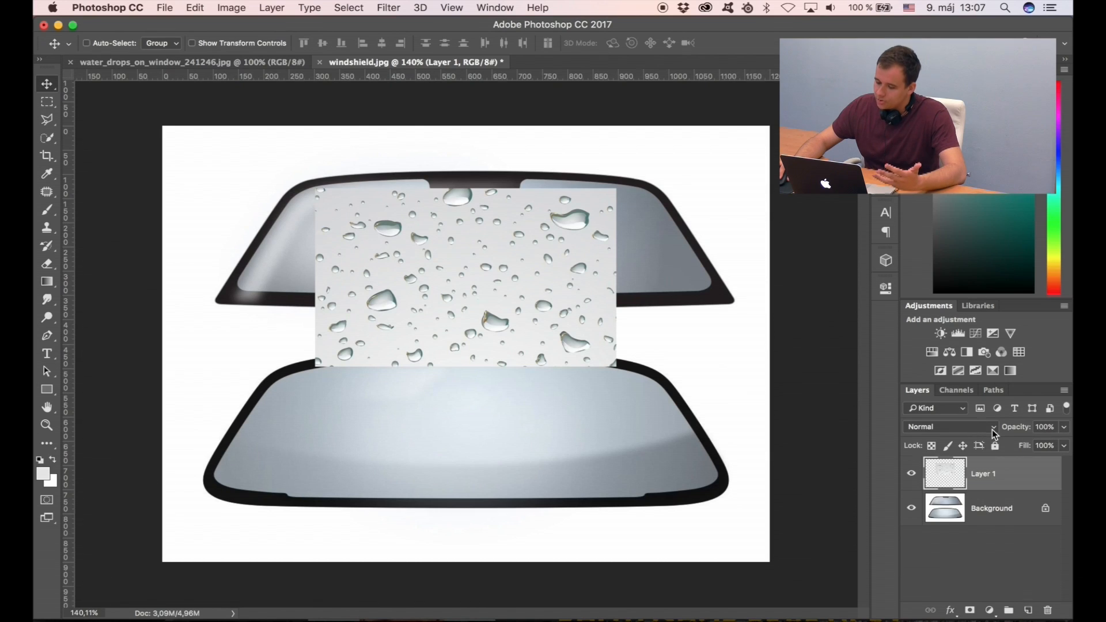
pyautogui.click(994, 430)
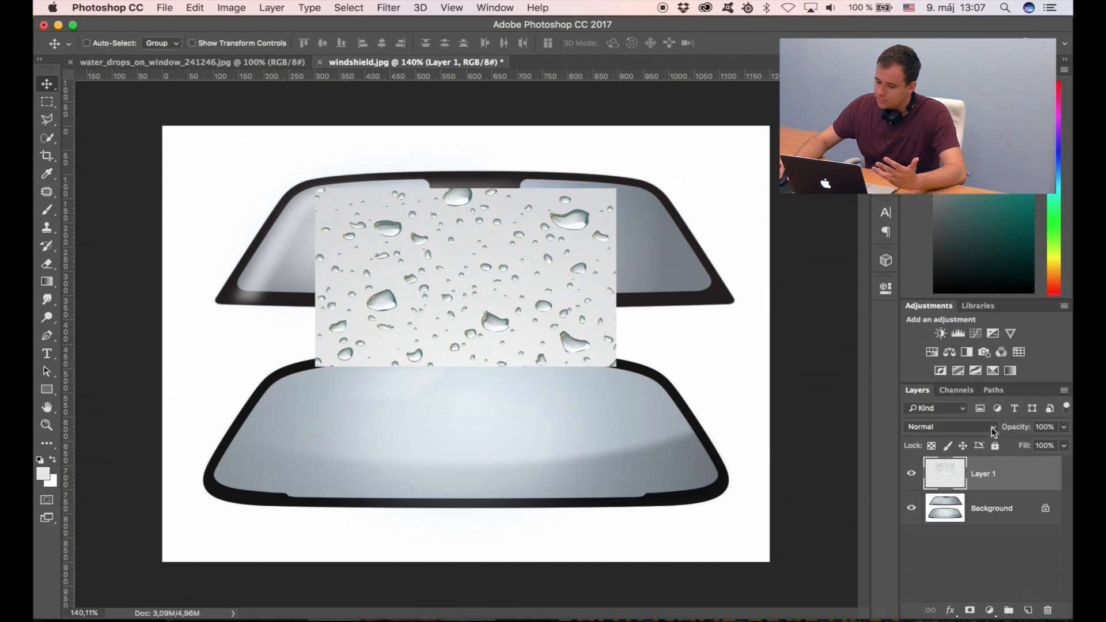
pyautogui.click(994, 431)
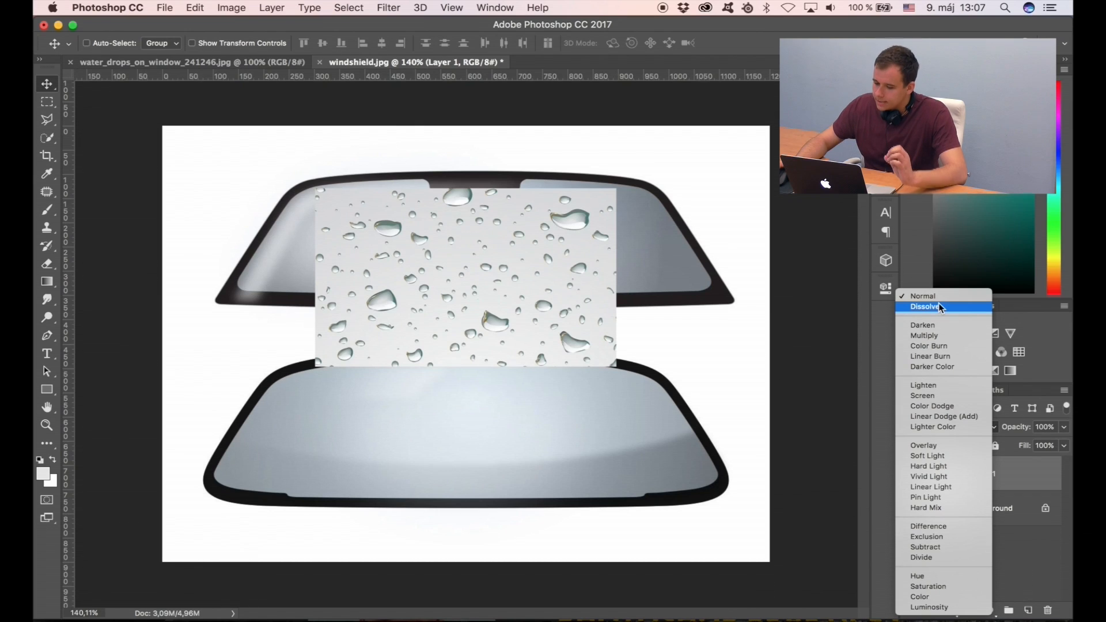
pyautogui.click(1009, 485)
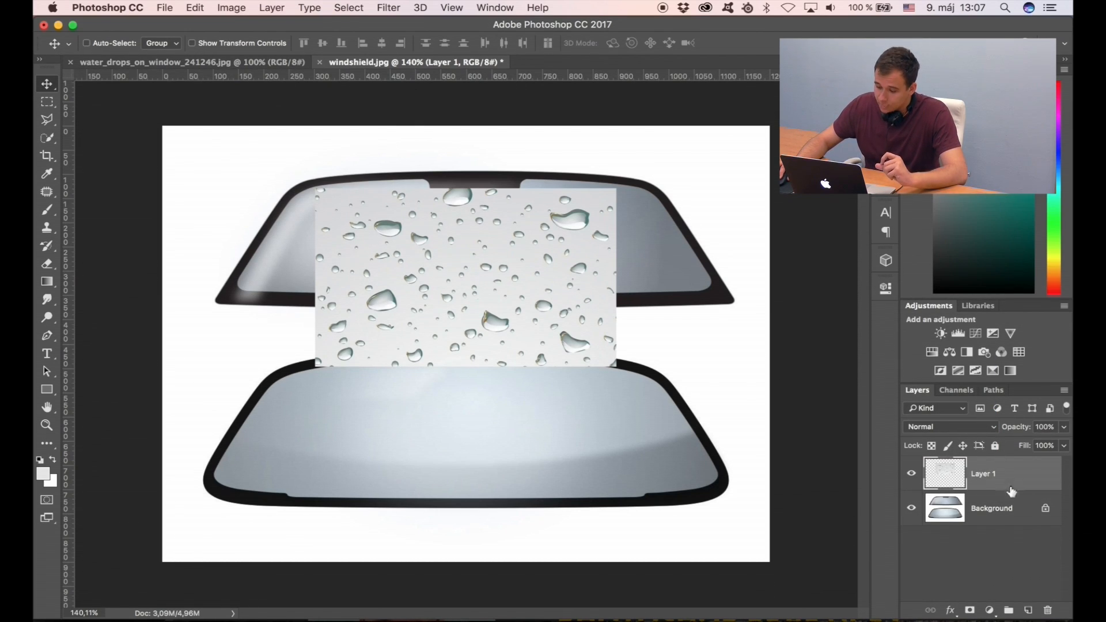
pyautogui.click(1002, 513)
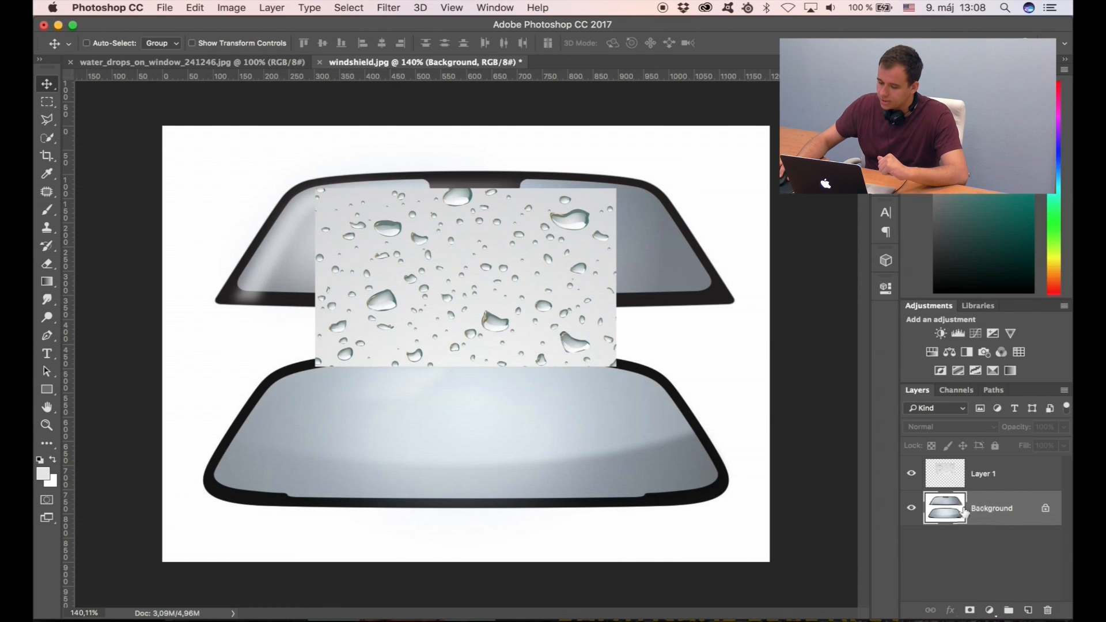
pyautogui.click(984, 474)
pyautogui.click(967, 432)
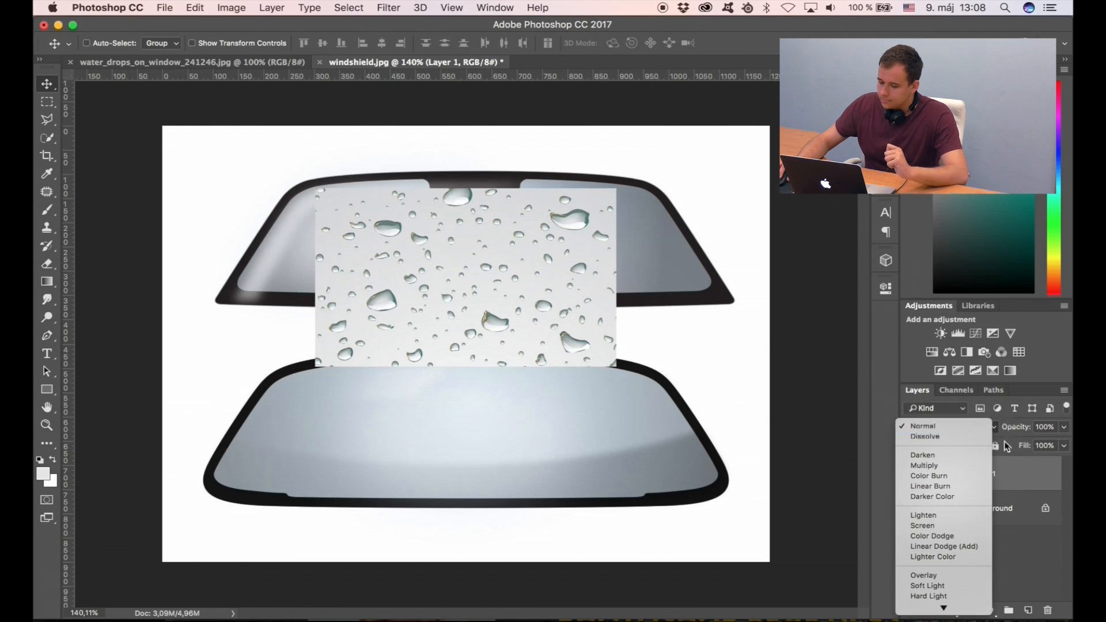
pyautogui.click(1013, 473)
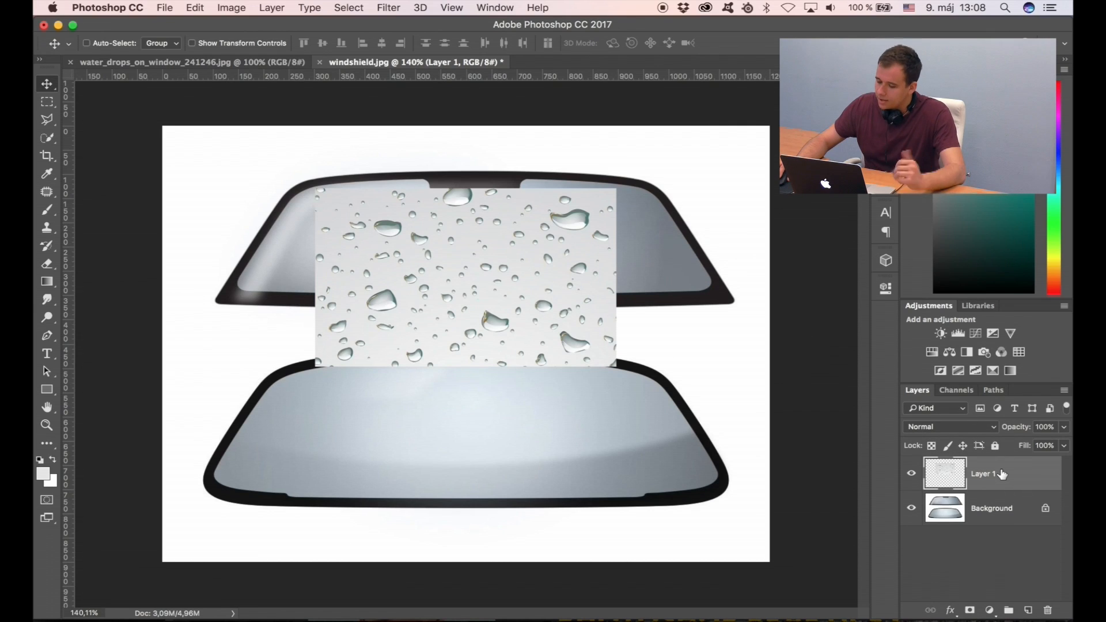
# Step: Try the Dissolve blending mode on the water-drops layer and return it to Normal
pyautogui.click(952, 429)
pyautogui.click(951, 437)
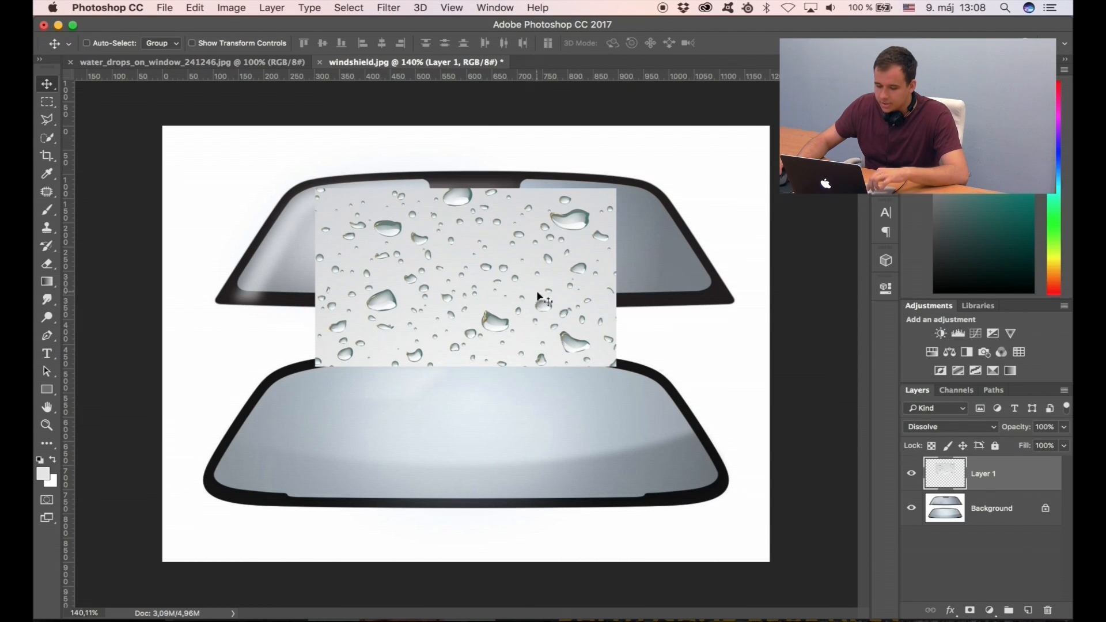
pyautogui.click(947, 428)
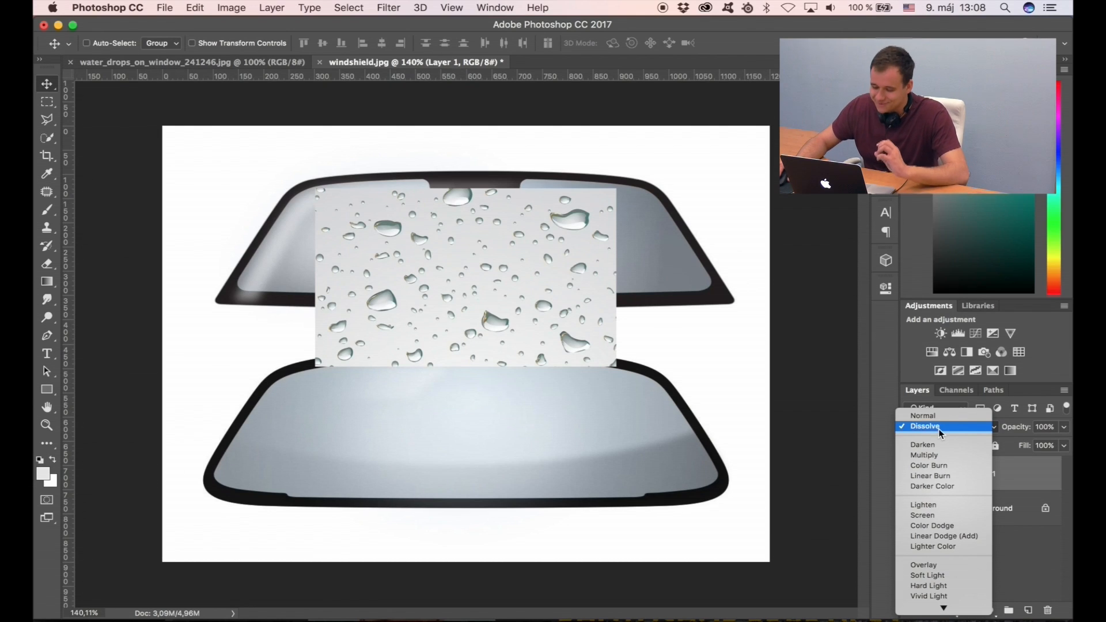
pyautogui.click(938, 415)
# Step: Try the Darken blending mode on the water-drops layer and inspect the drops over the upper windshield up close
pyautogui.click(973, 427)
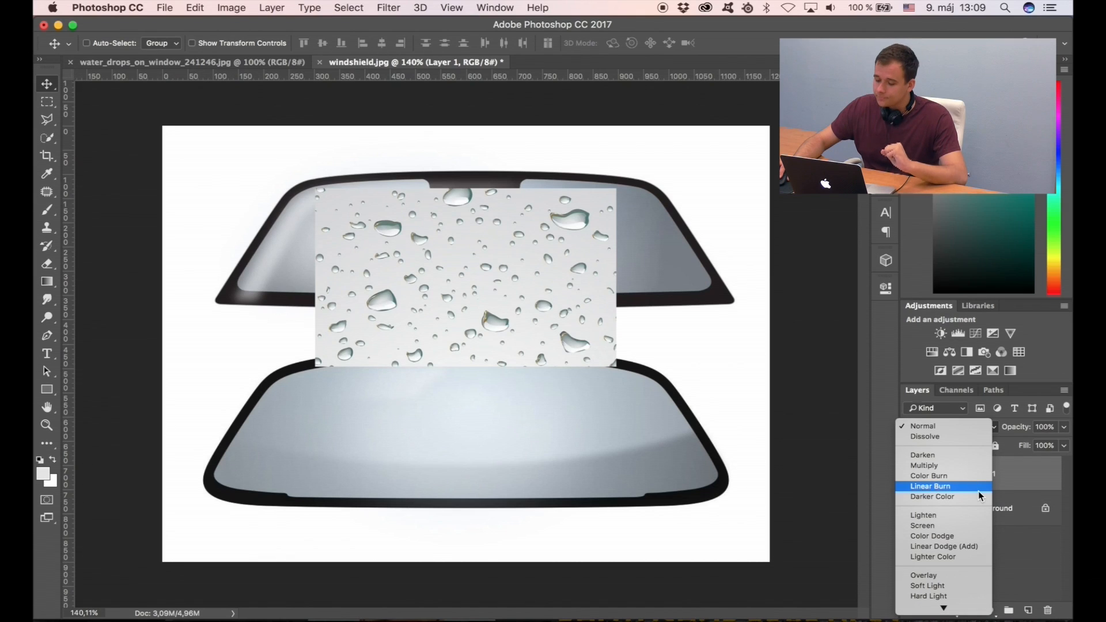
pyautogui.click(946, 454)
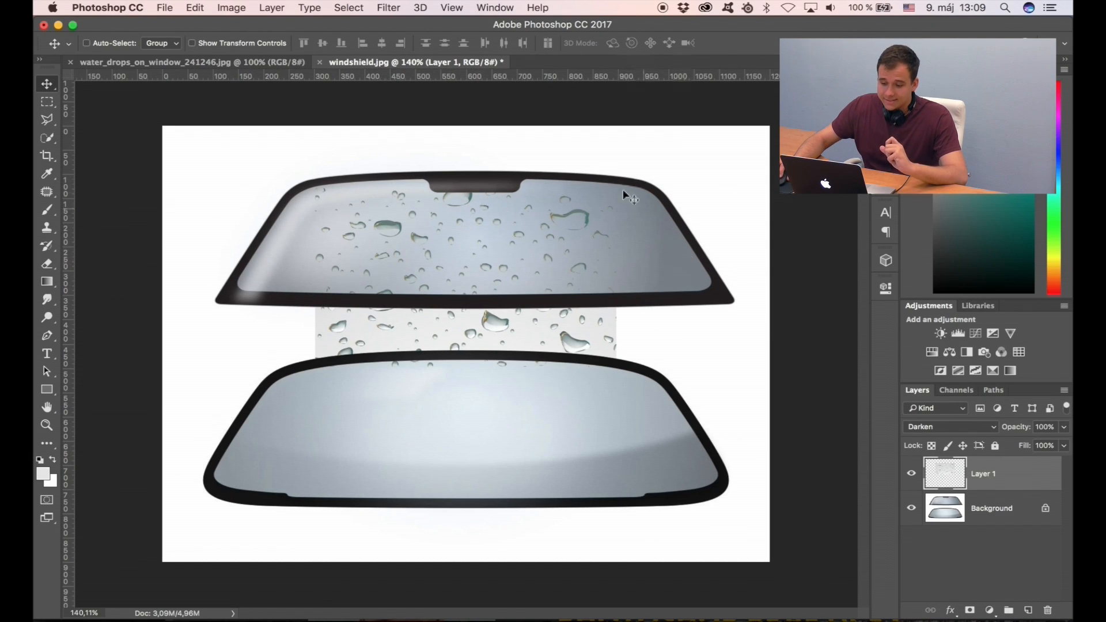
pyautogui.scroll(3, 362, 206)
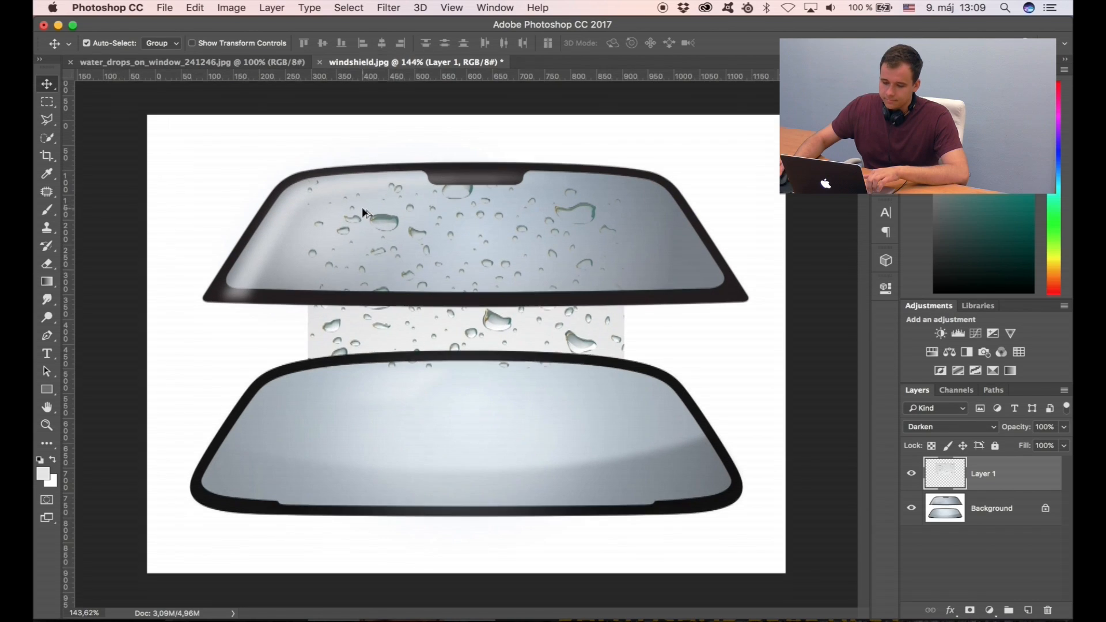
pyautogui.scroll(2, 364, 212)
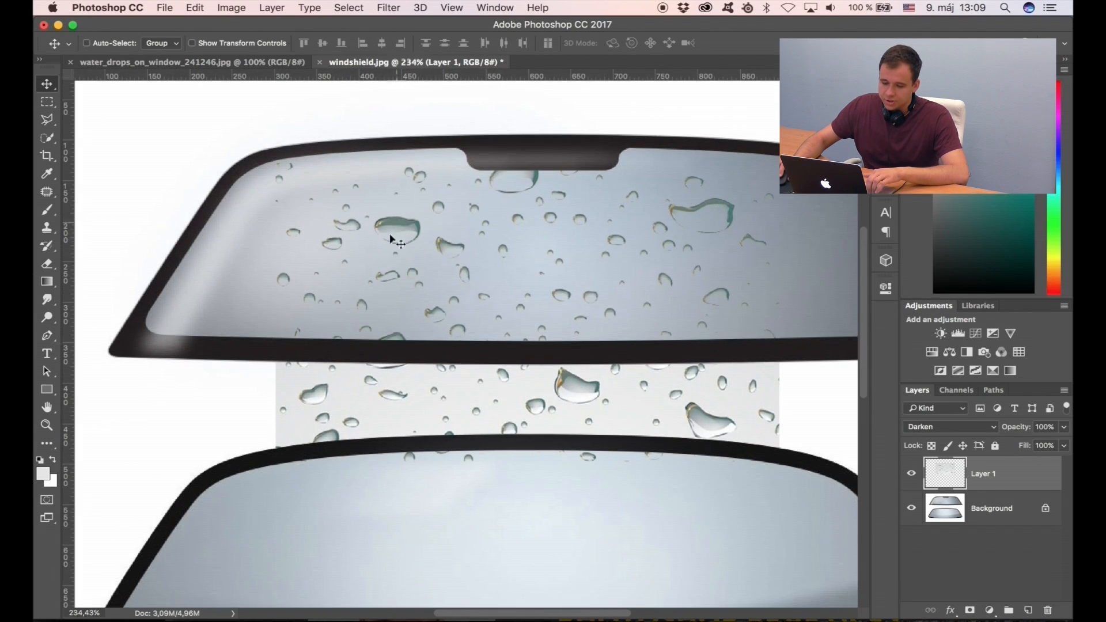
# Step: Try the Multiply blending mode on the water-drops layer and restore Normal for comparison
pyautogui.click(933, 427)
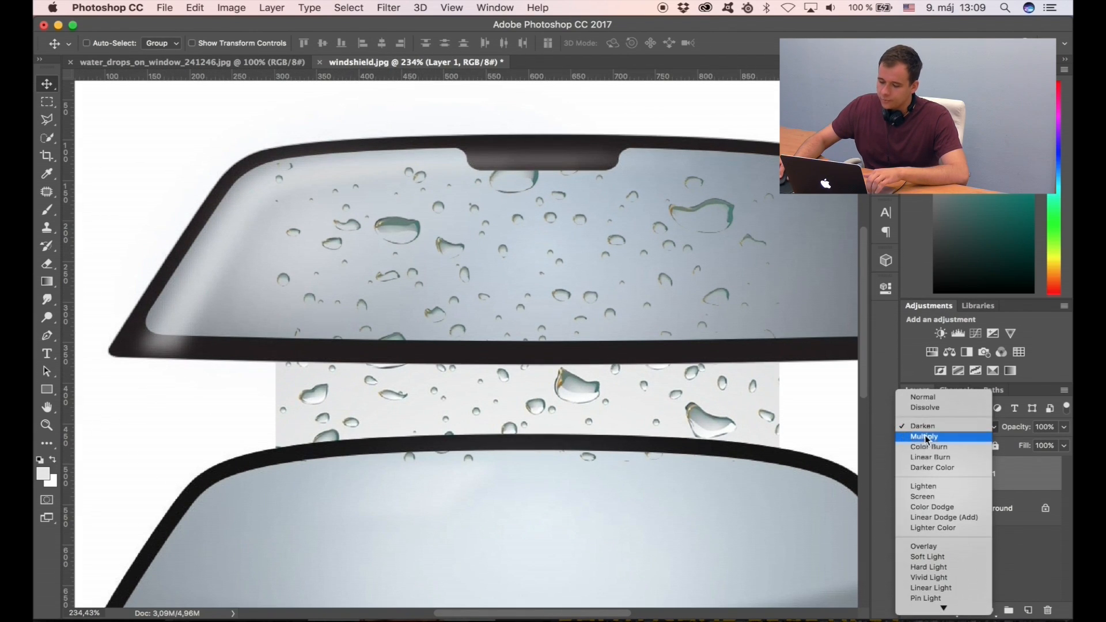
pyautogui.click(926, 438)
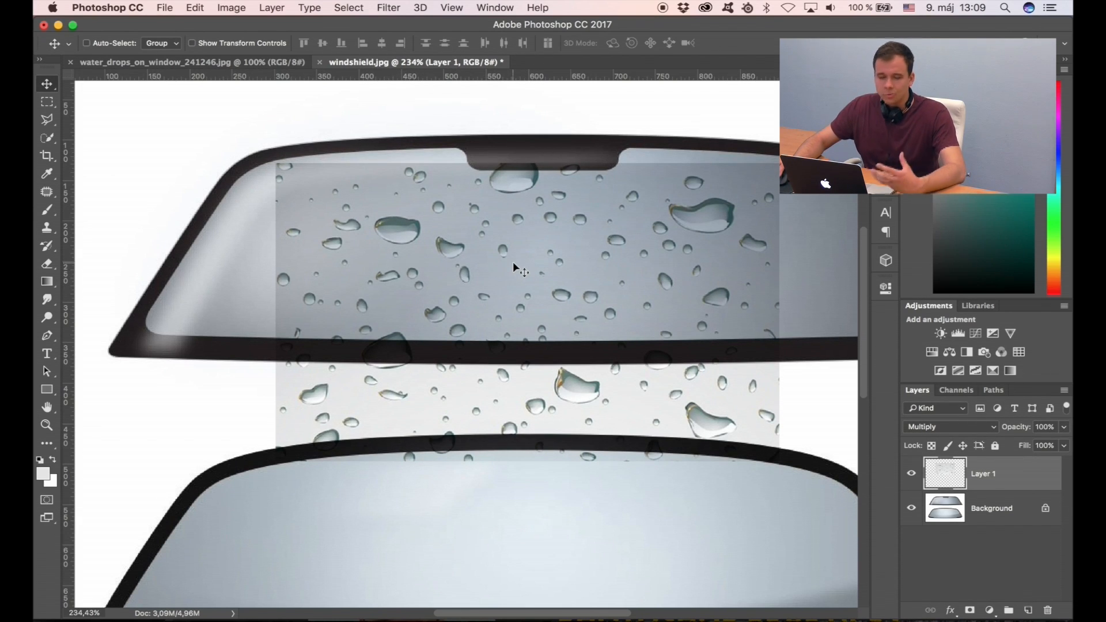
pyautogui.click(961, 427)
pyautogui.click(923, 387)
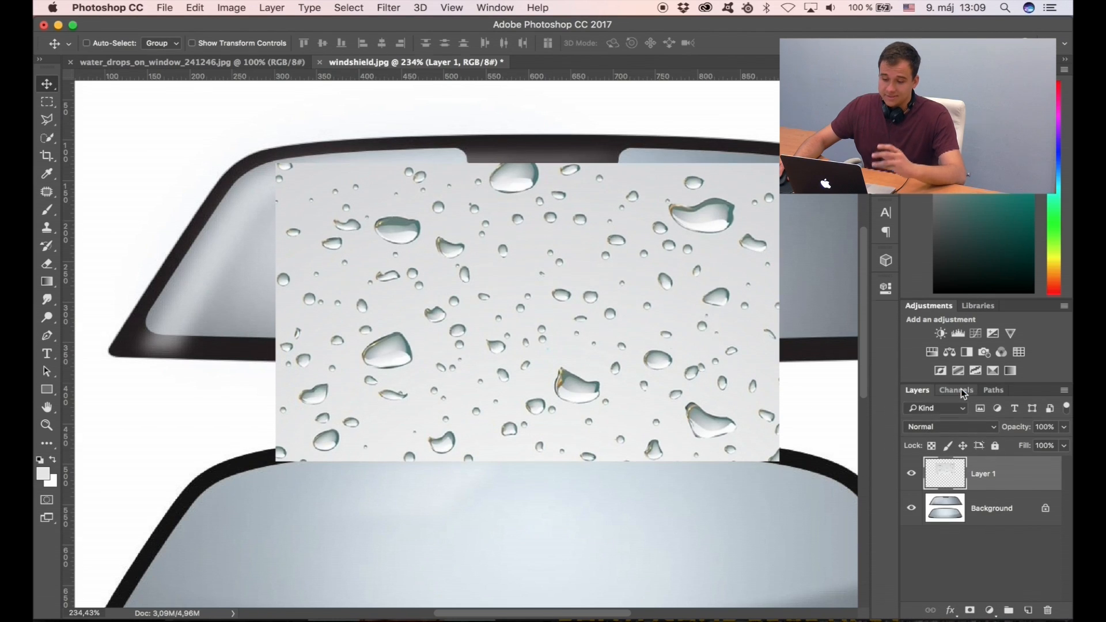
# Step: Try the Multiply, Color Burn and Linear Burn blending modes in turn on the water-drops layer
pyautogui.click(948, 426)
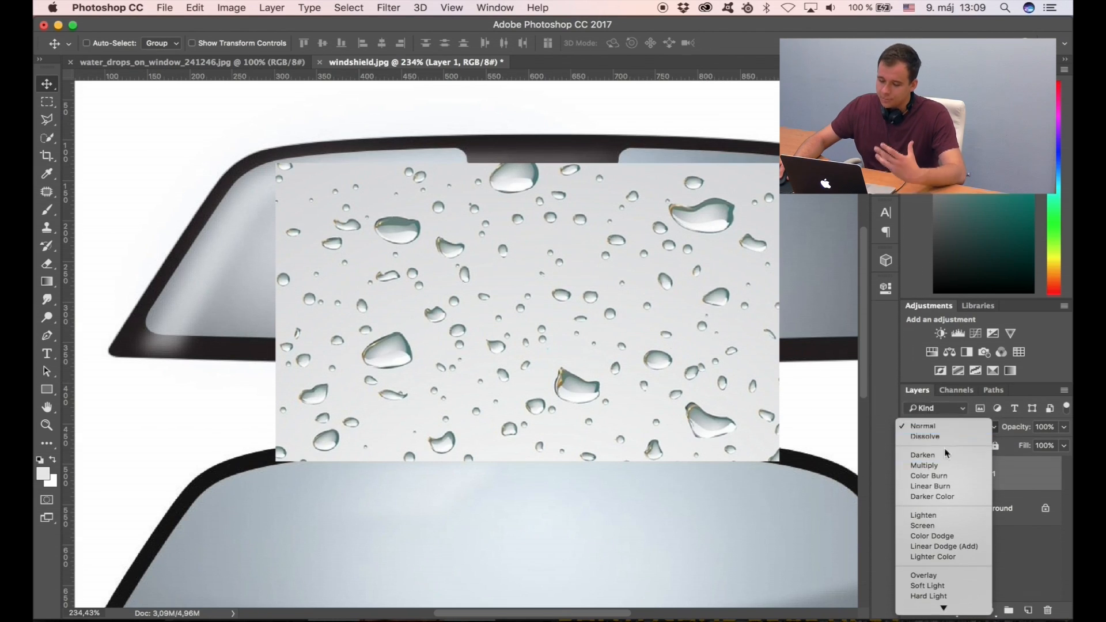
pyautogui.click(939, 466)
pyautogui.click(943, 427)
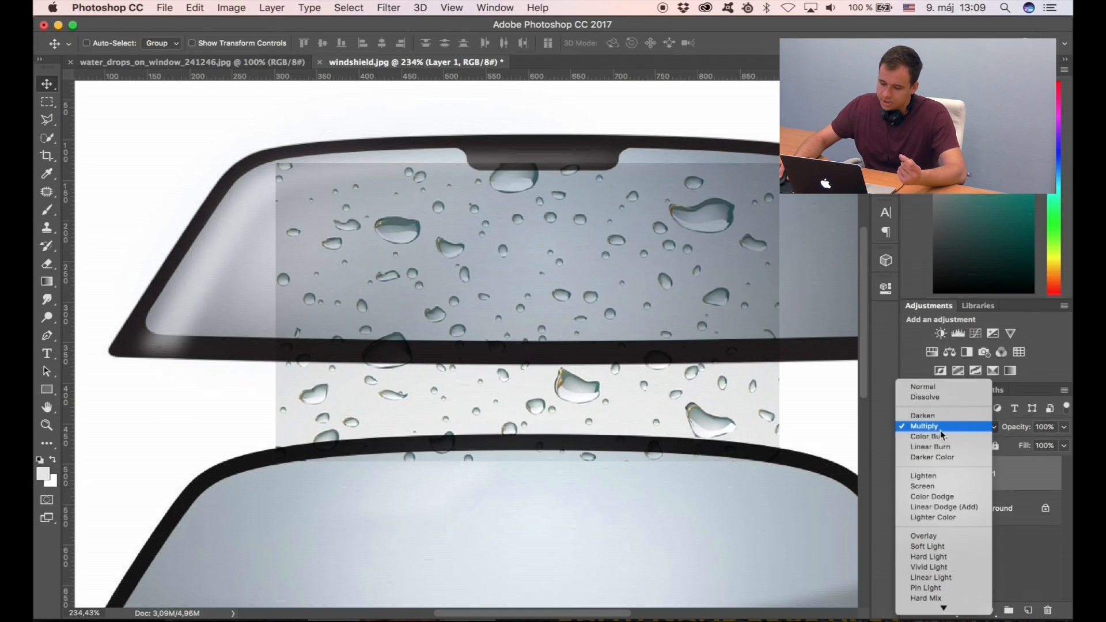
pyautogui.click(947, 436)
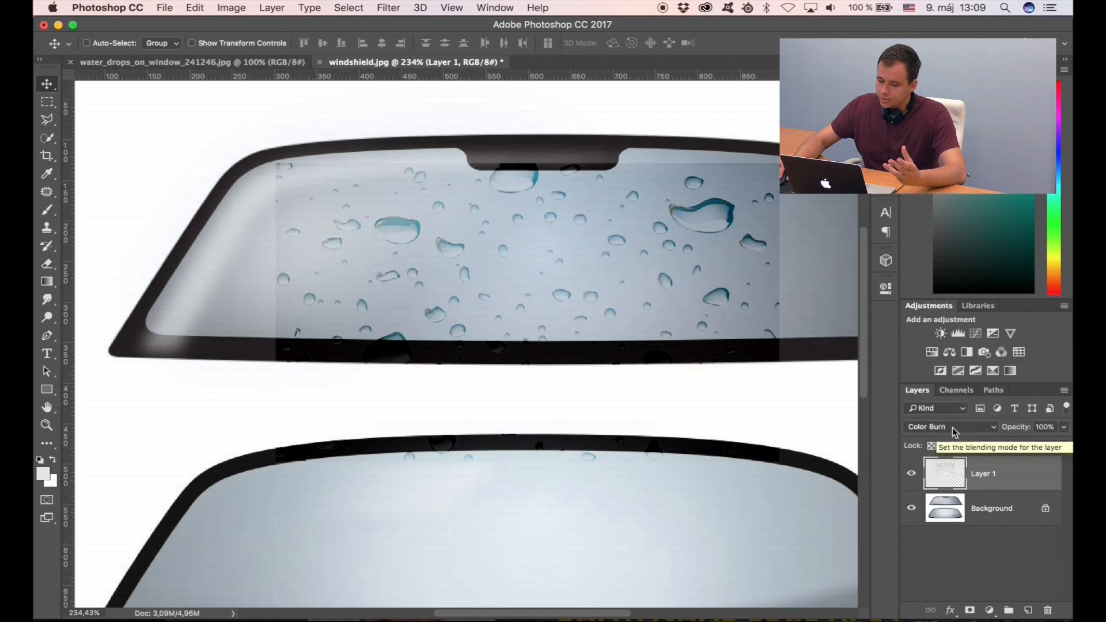
pyautogui.click(954, 430)
pyautogui.click(955, 438)
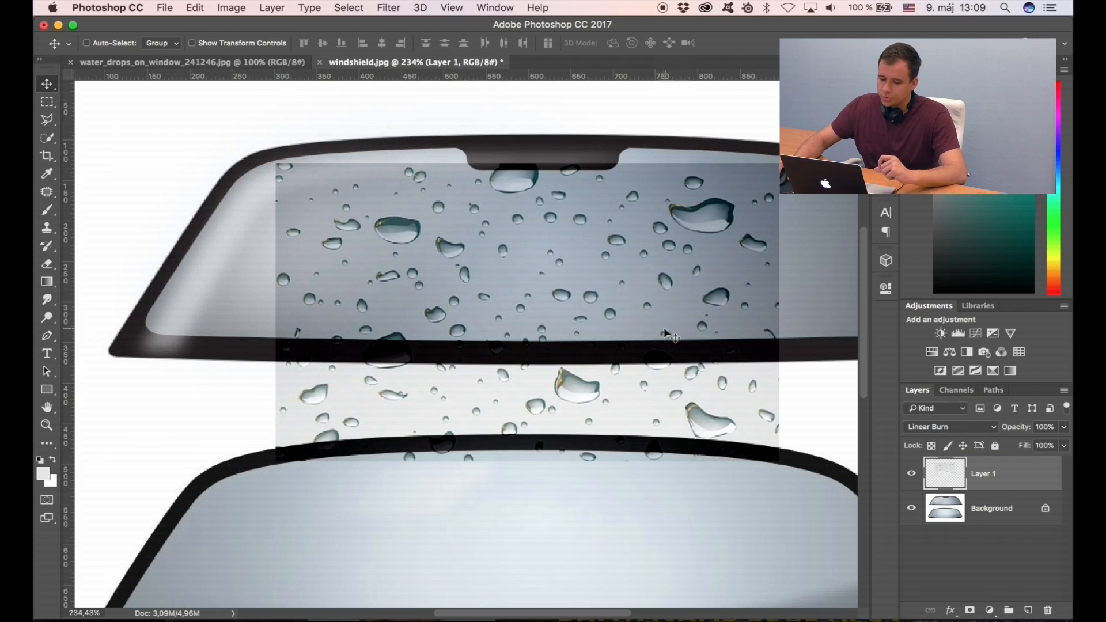
# Step: Try the Lighten and Screen blending modes in turn on the water-drops layer
pyautogui.click(961, 428)
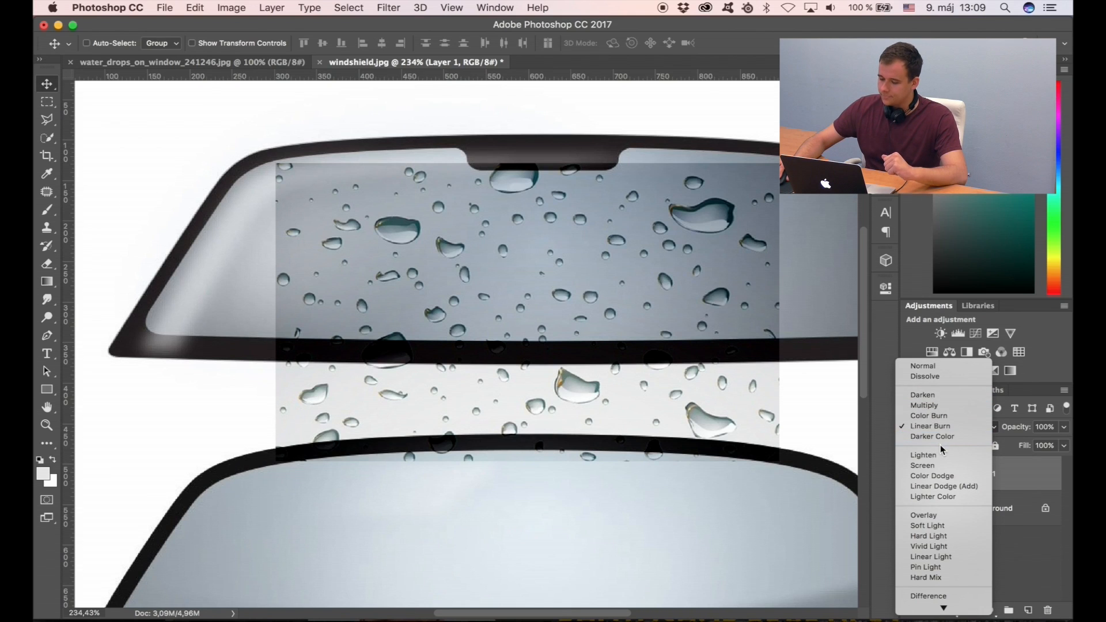
pyautogui.click(967, 456)
pyautogui.click(951, 427)
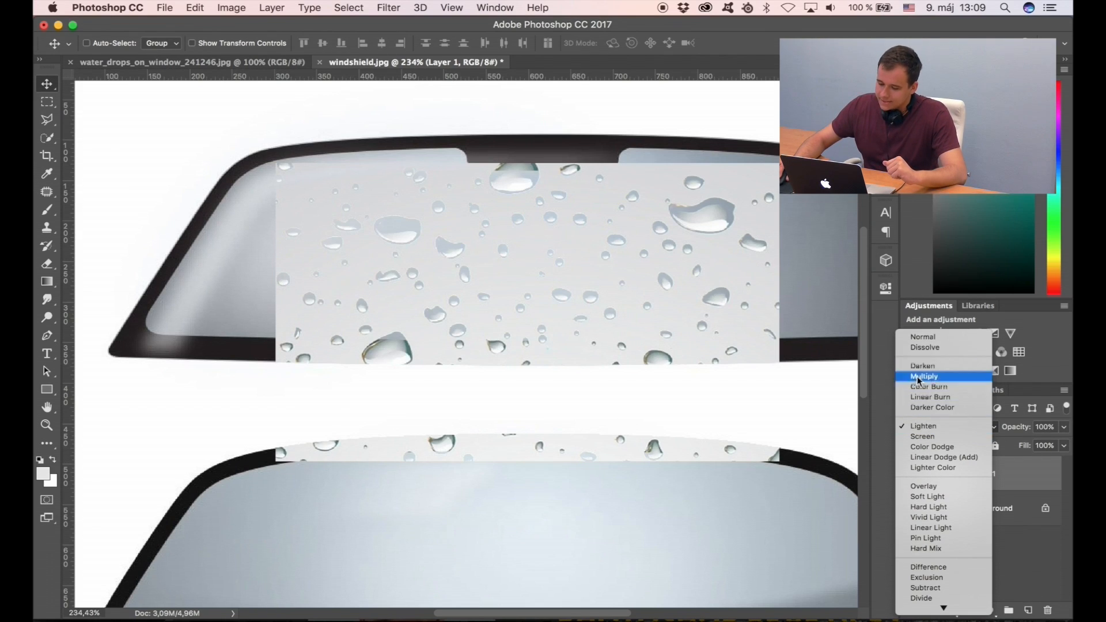
pyautogui.click(939, 439)
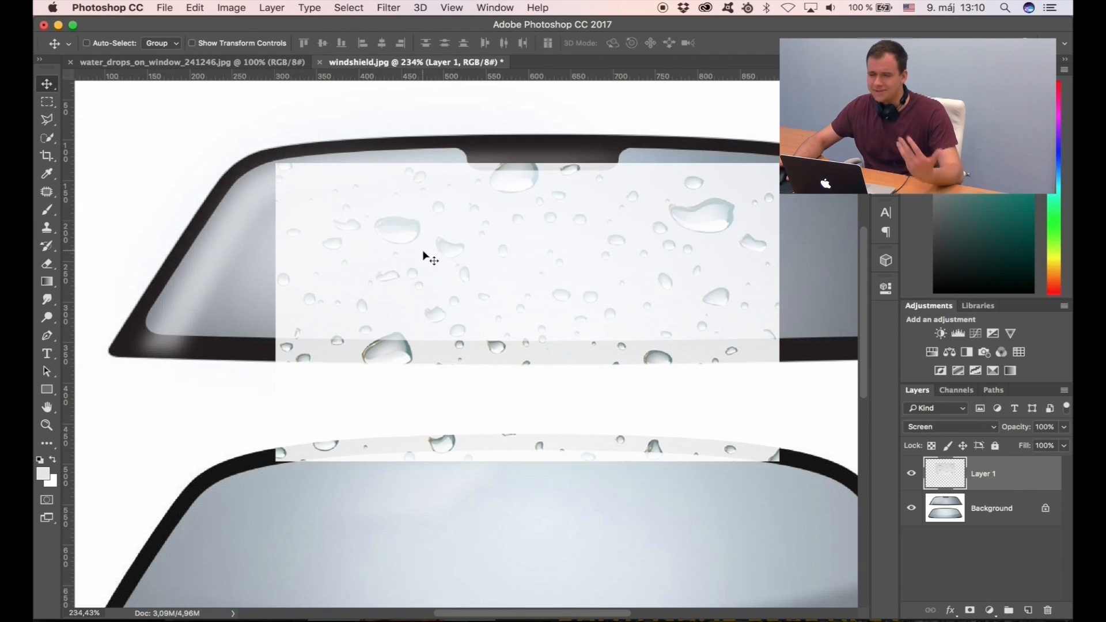
# Step: Try the Color Dodge and Linear Dodge (Add) blending modes in turn on the water-drops layer
pyautogui.click(953, 427)
pyautogui.click(953, 427)
pyautogui.click(950, 429)
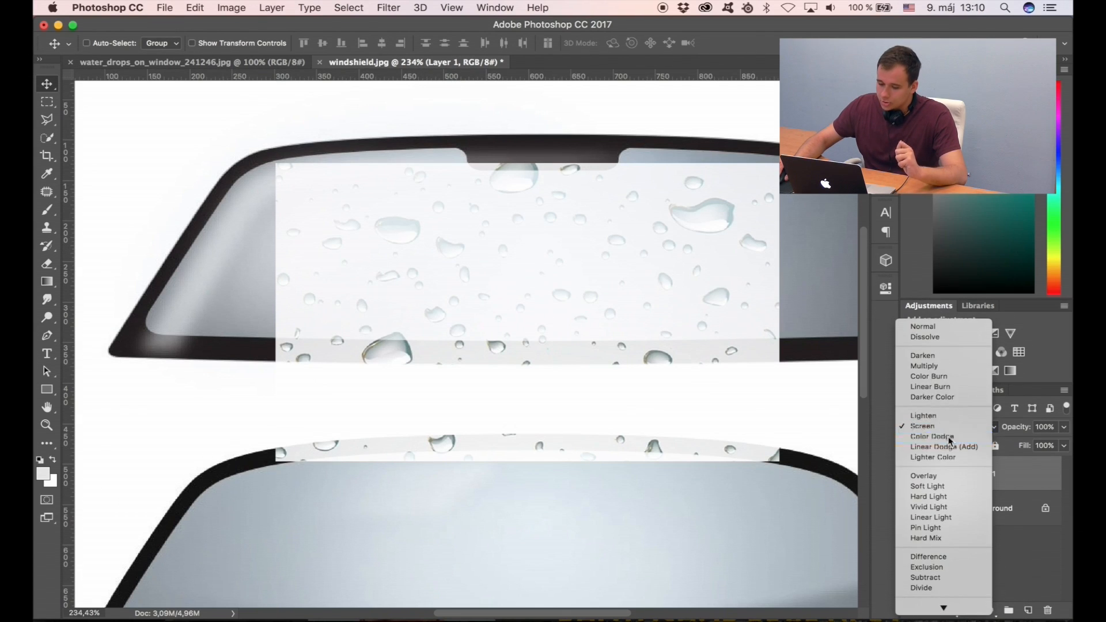
pyautogui.click(949, 436)
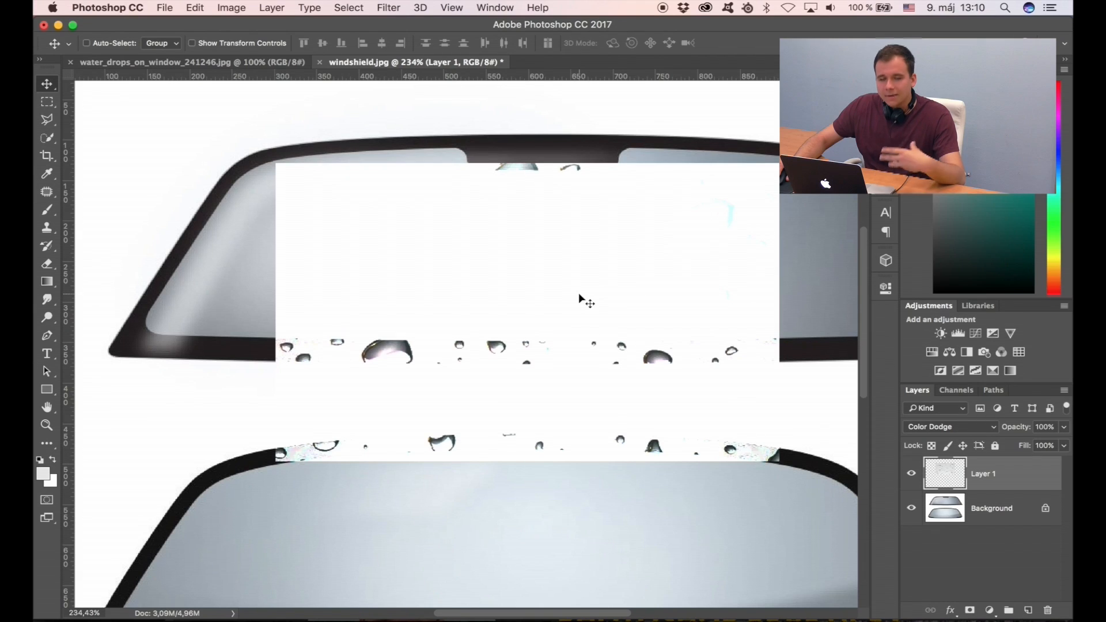
pyautogui.click(958, 432)
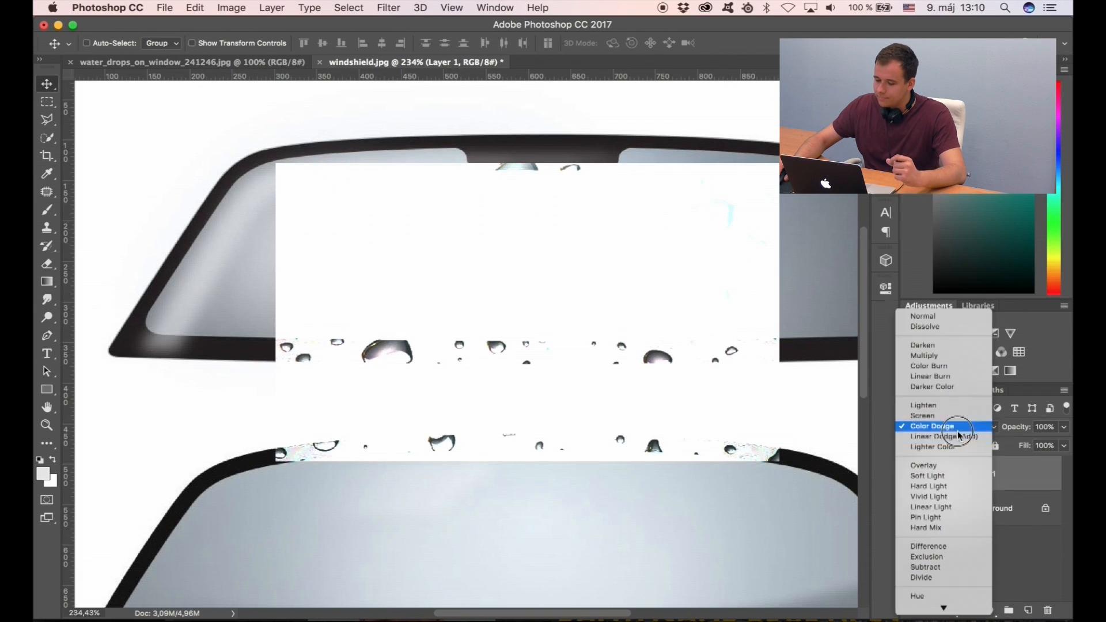
pyautogui.click(957, 436)
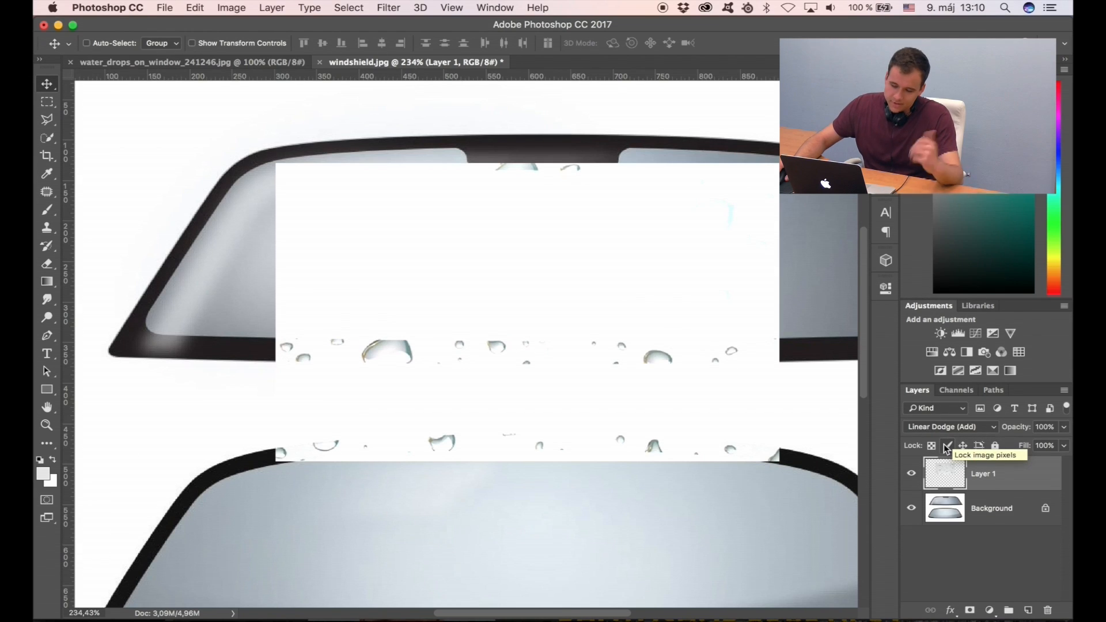
# Step: Try the Overlay blending mode on the water-drops layer, comparing that layer with the windshield background
pyautogui.click(952, 432)
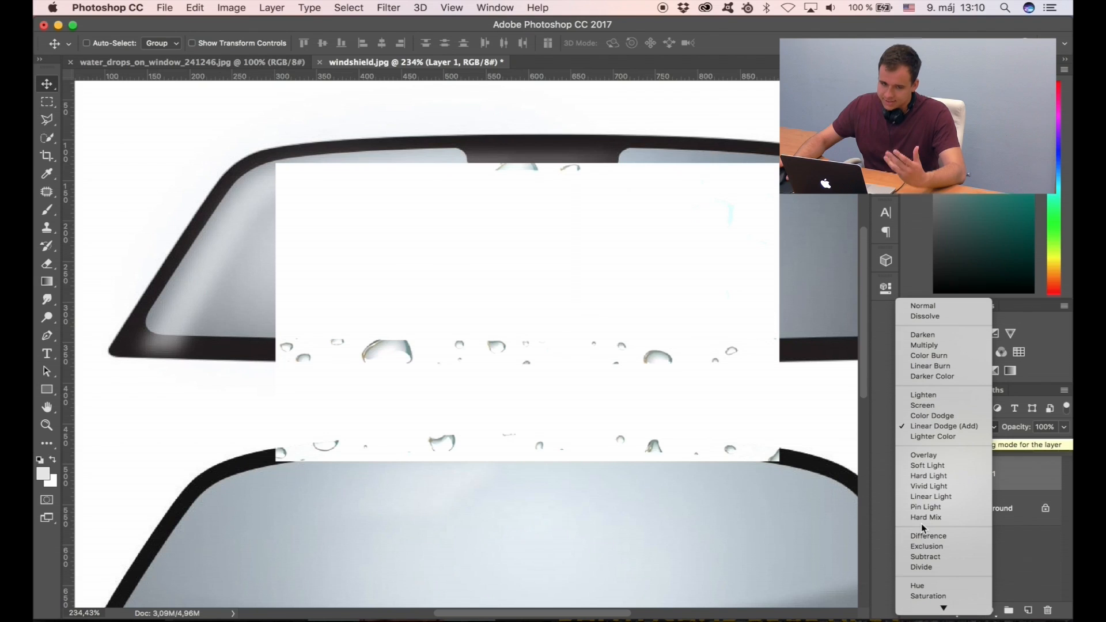
pyautogui.click(949, 458)
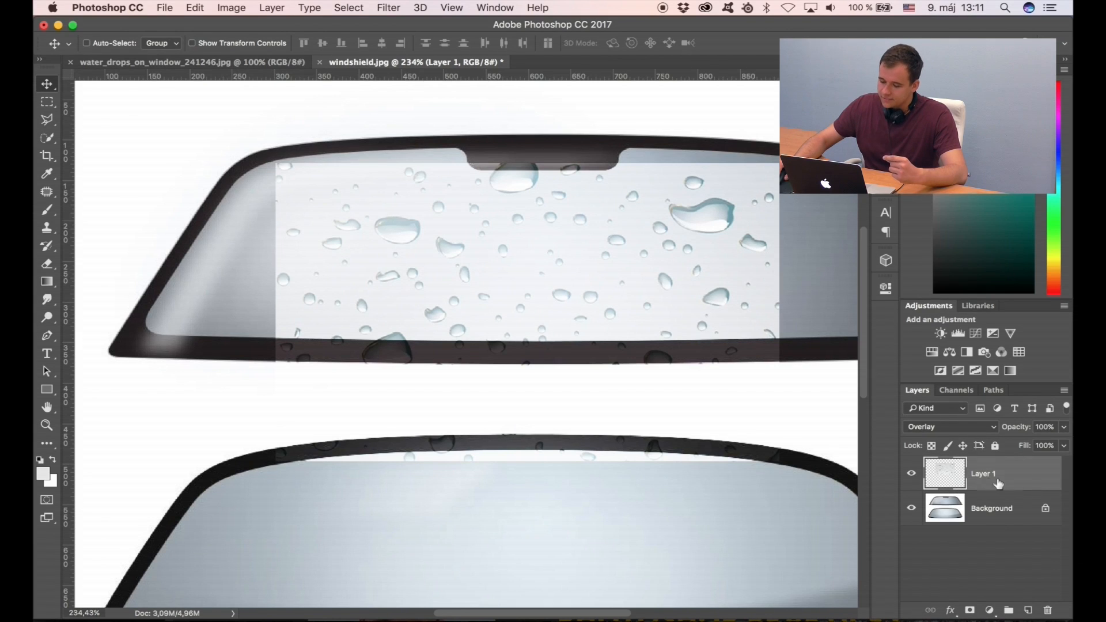
pyautogui.click(992, 515)
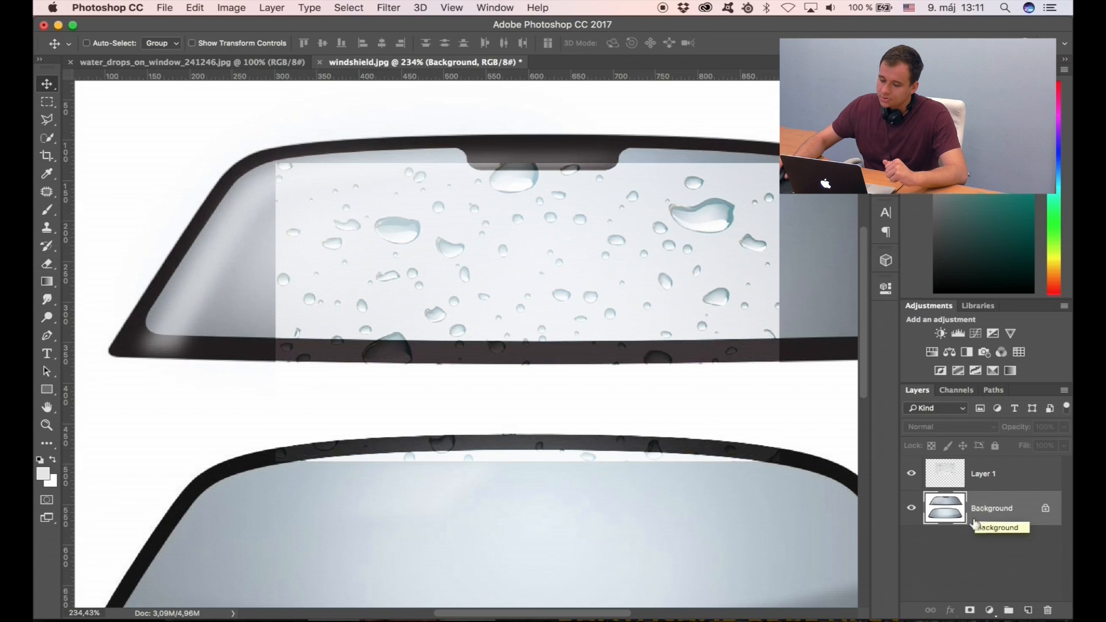
pyautogui.click(991, 474)
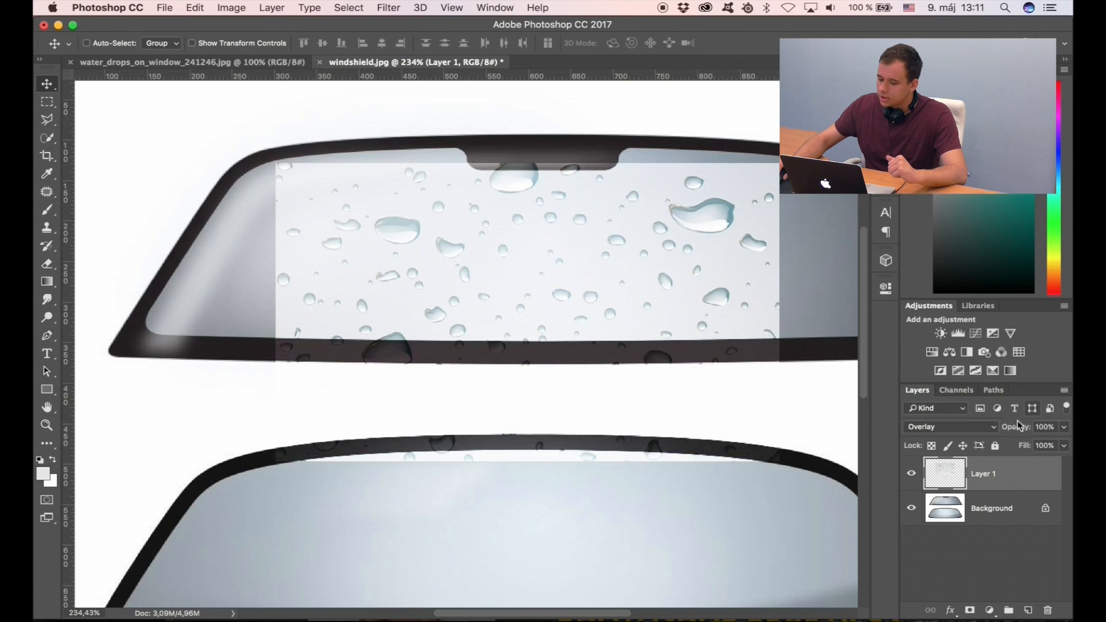
# Step: Try the Difference blending mode on the water-drops layer
pyautogui.click(983, 428)
pyautogui.click(983, 428)
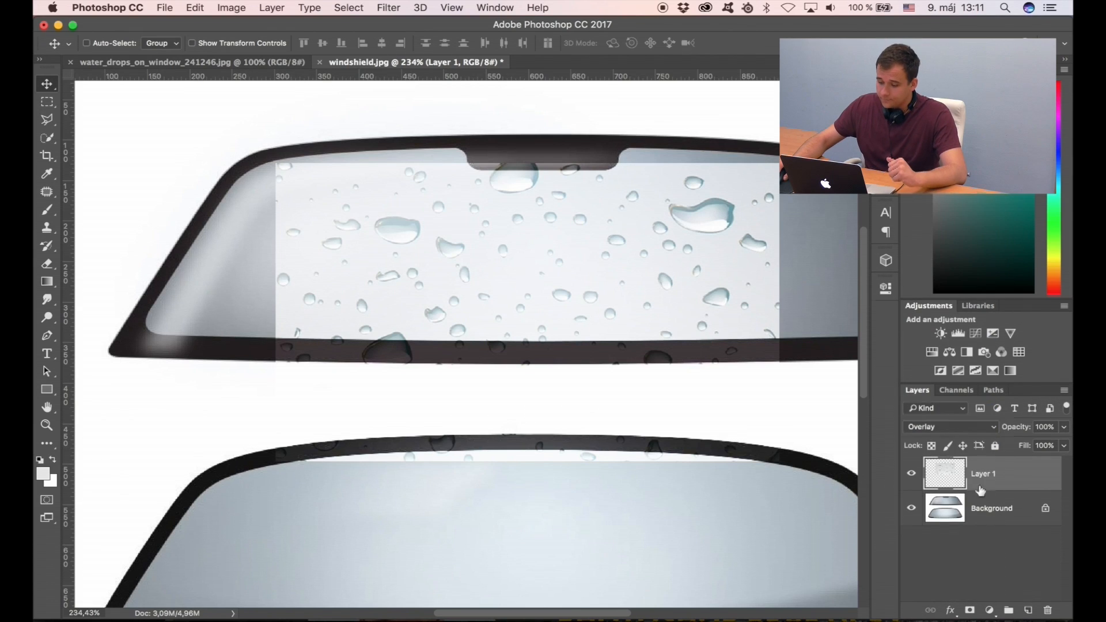
pyautogui.click(959, 430)
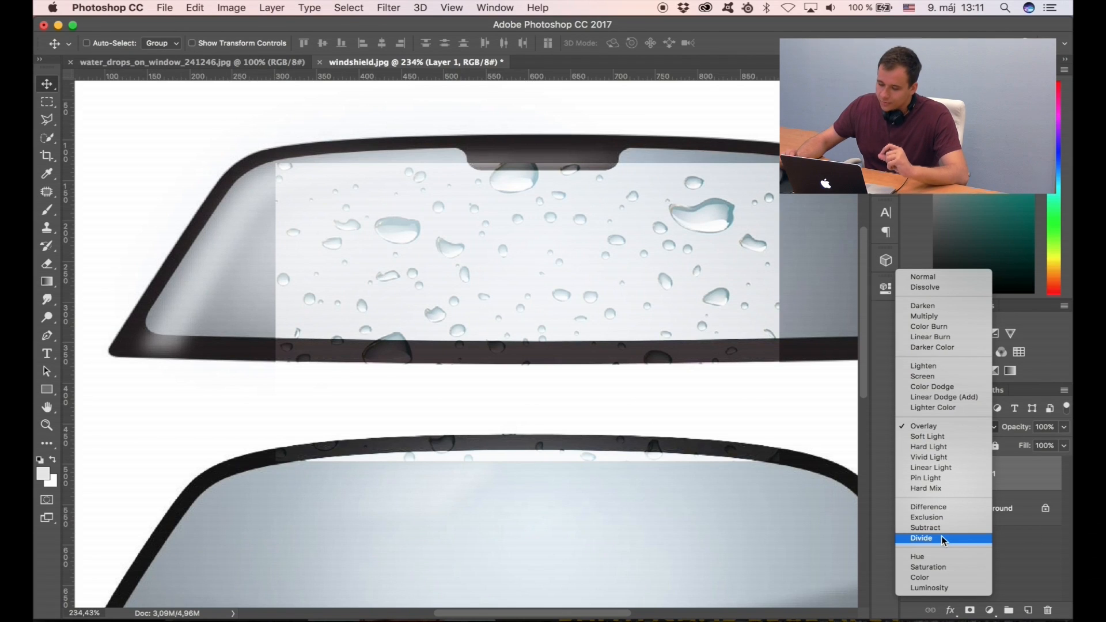
pyautogui.click(971, 505)
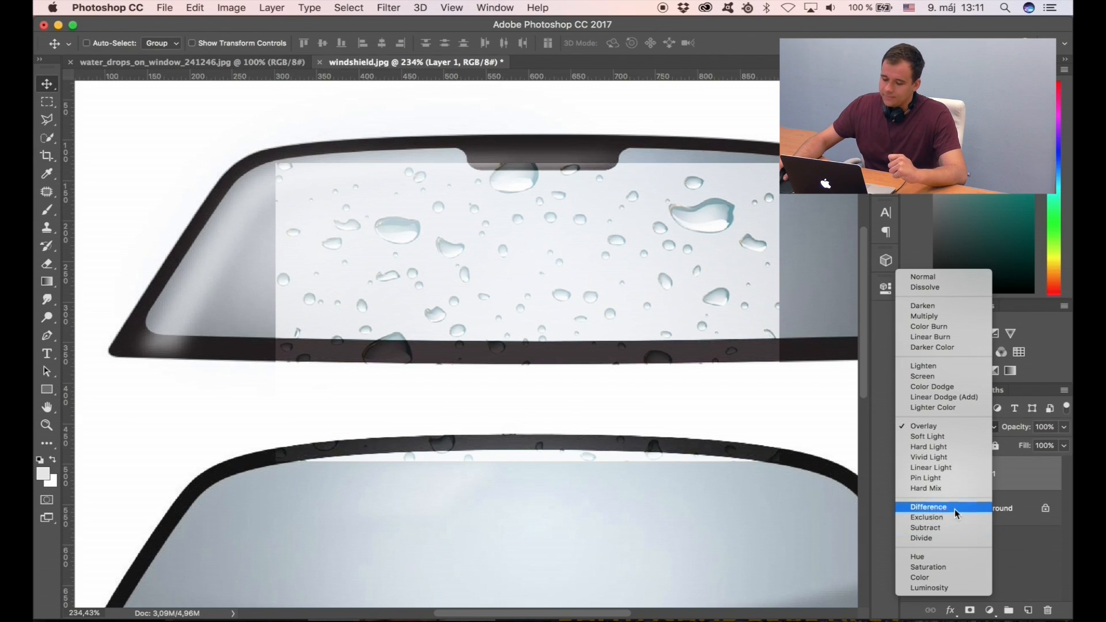
pyautogui.click(955, 514)
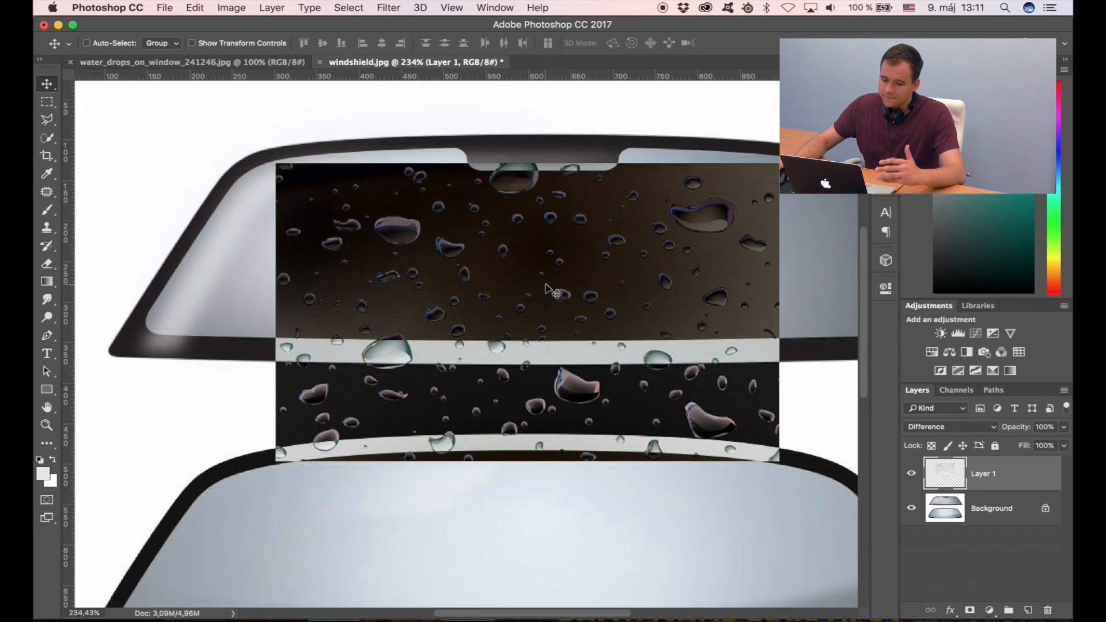
# Step: Try the Hue and Color blending modes in turn on the water-drops layer
pyautogui.click(958, 430)
pyautogui.click(951, 480)
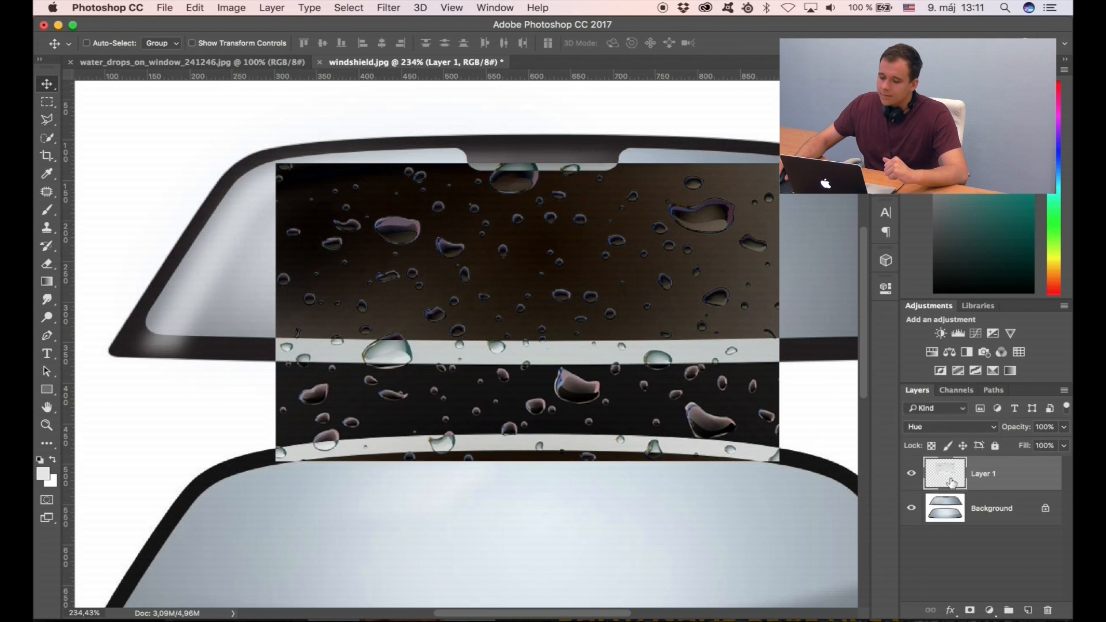
pyautogui.click(939, 425)
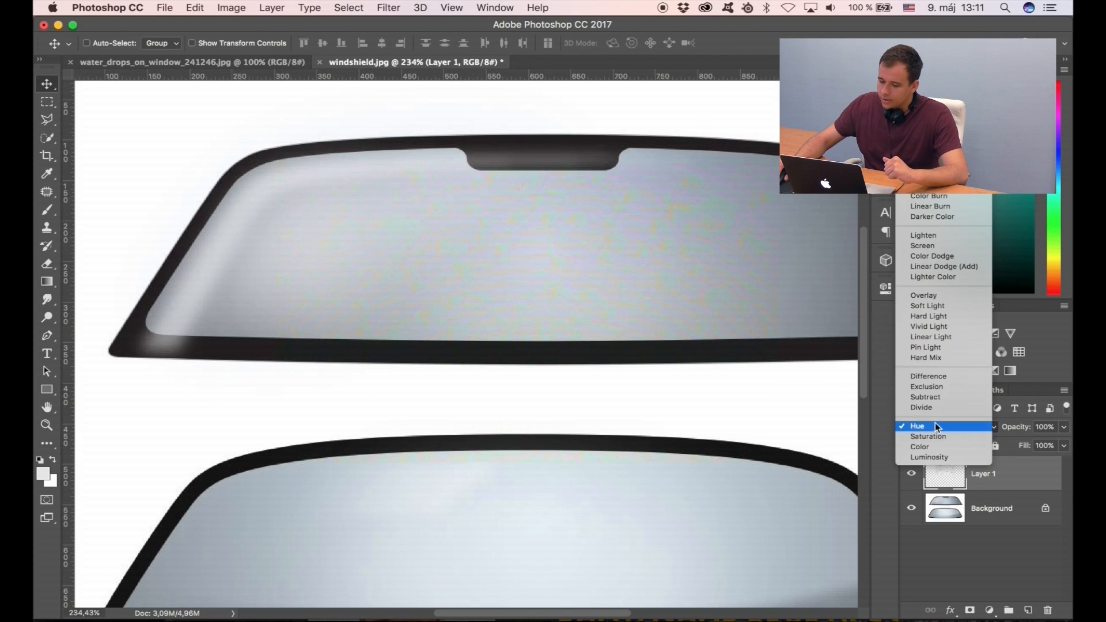
pyautogui.click(941, 453)
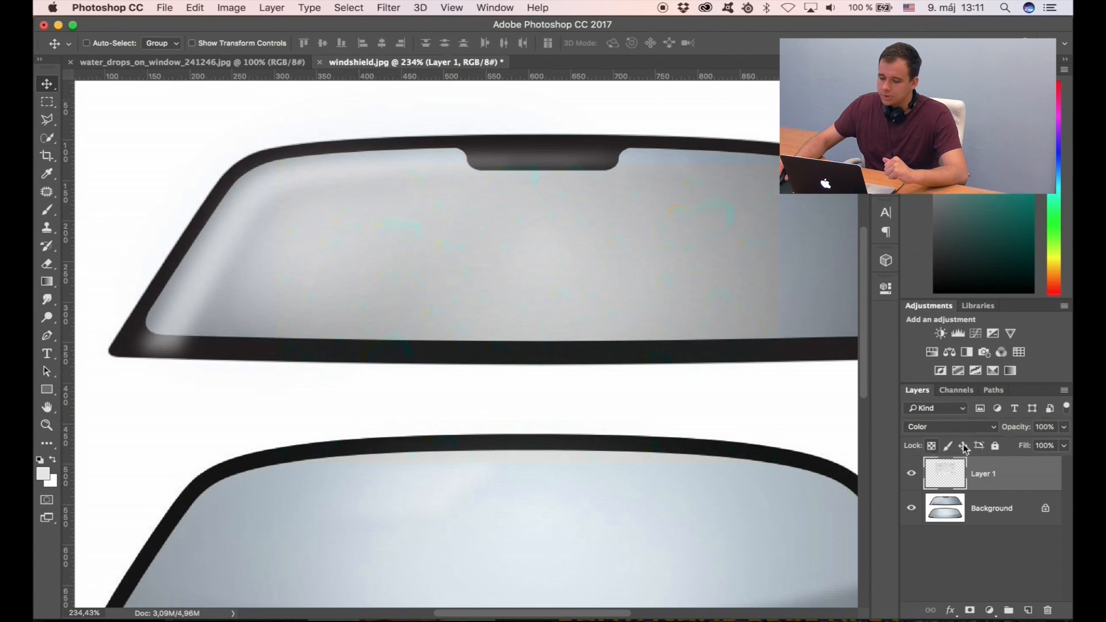
# Step: Set the blending mode of the water-drops layer back to Normal
pyautogui.click(950, 426)
pyautogui.click(951, 427)
pyautogui.click(952, 428)
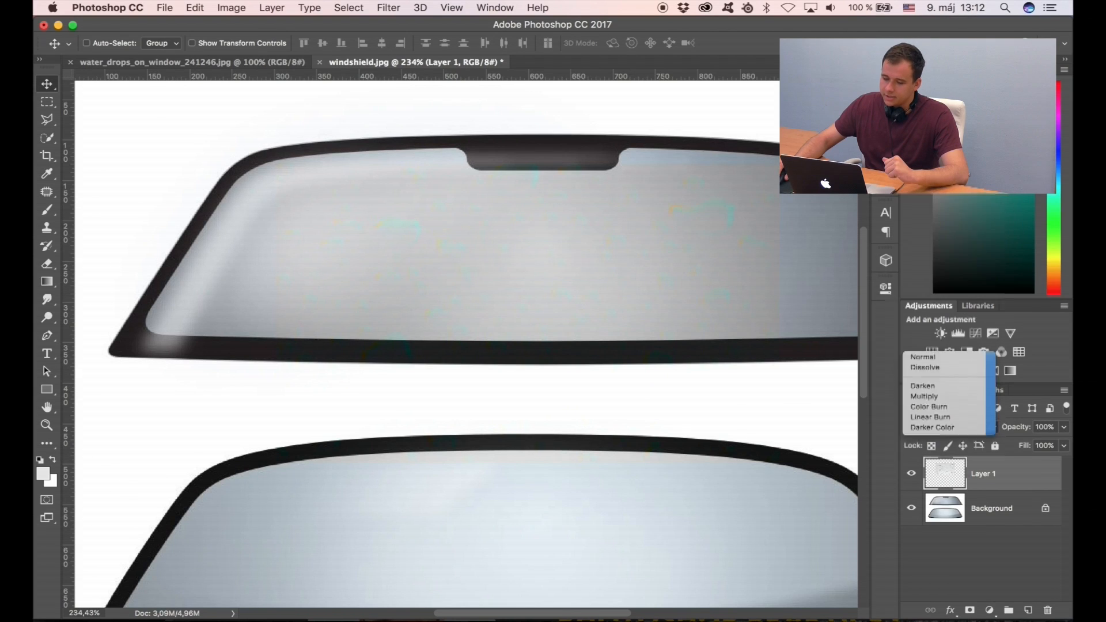
pyautogui.click(921, 356)
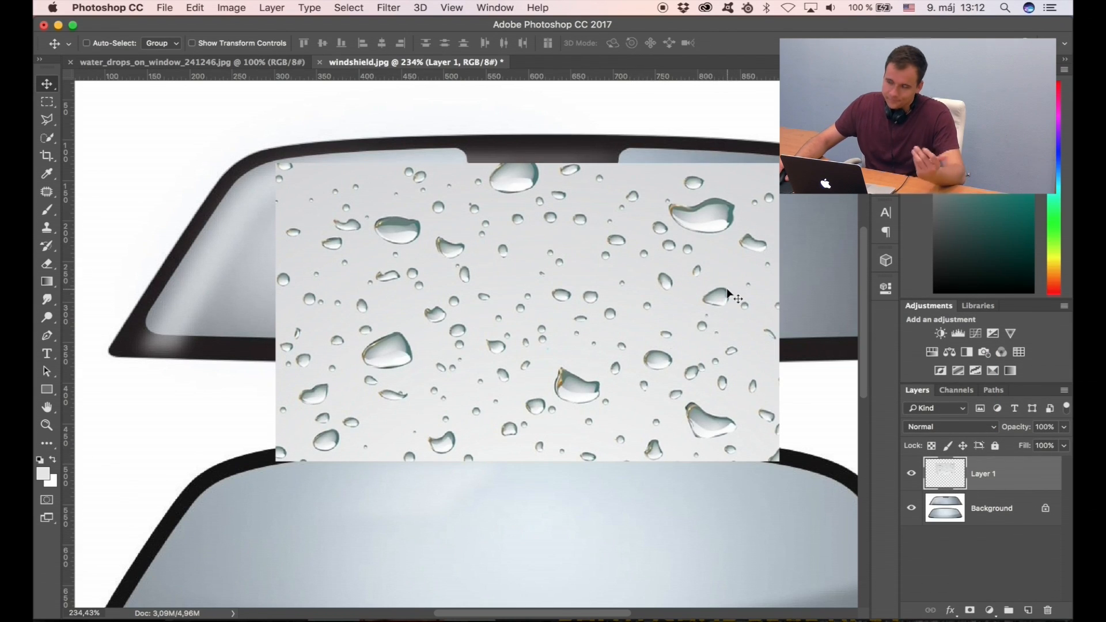
# Step: Open the blending mode choices for the water-drops layer
pyautogui.click(929, 431)
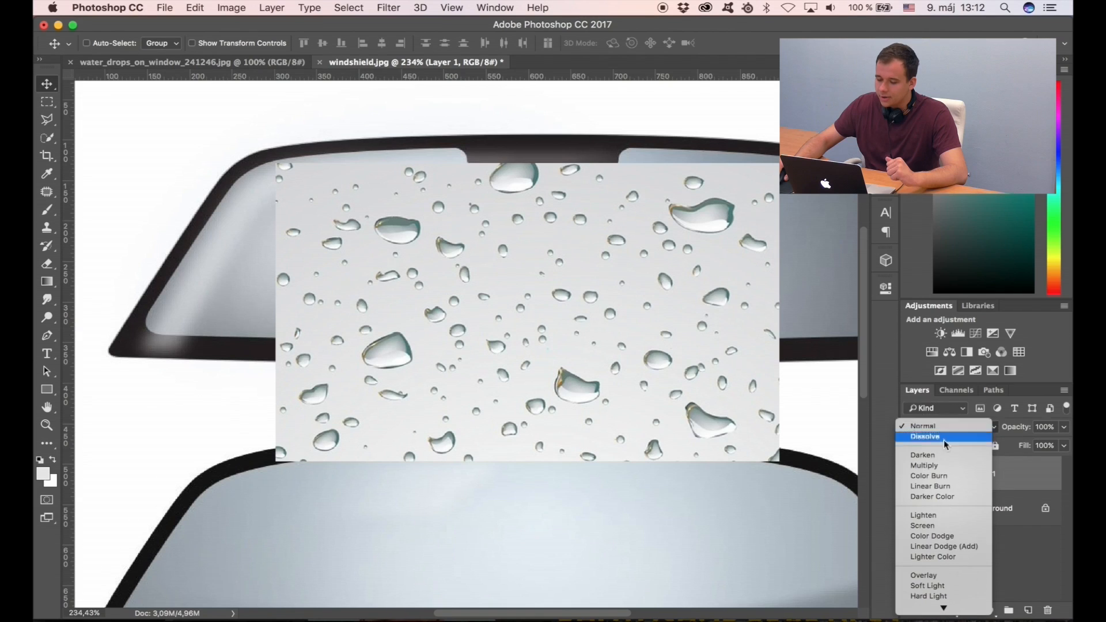